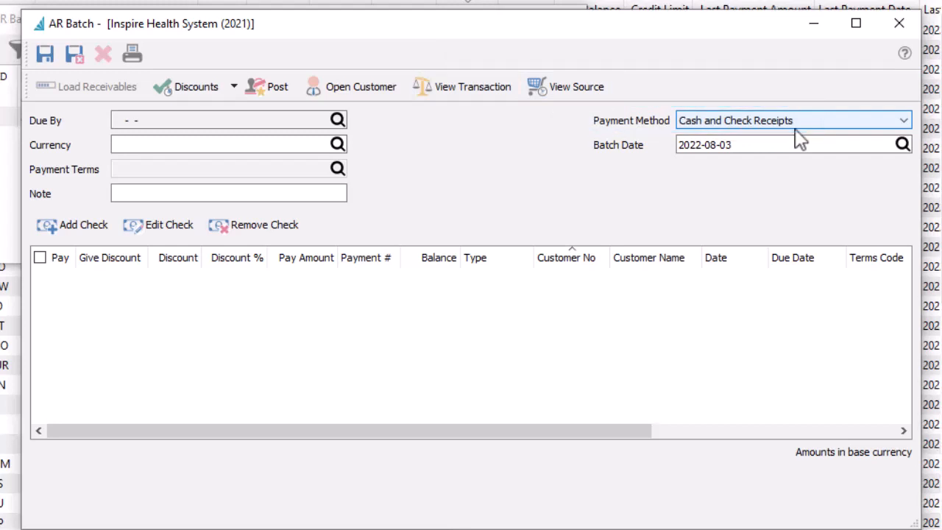
Keep Cash and Check Receipts as the payment method and start a new check for customer Navarone Industries (NAVIND).
left_click(795, 128)
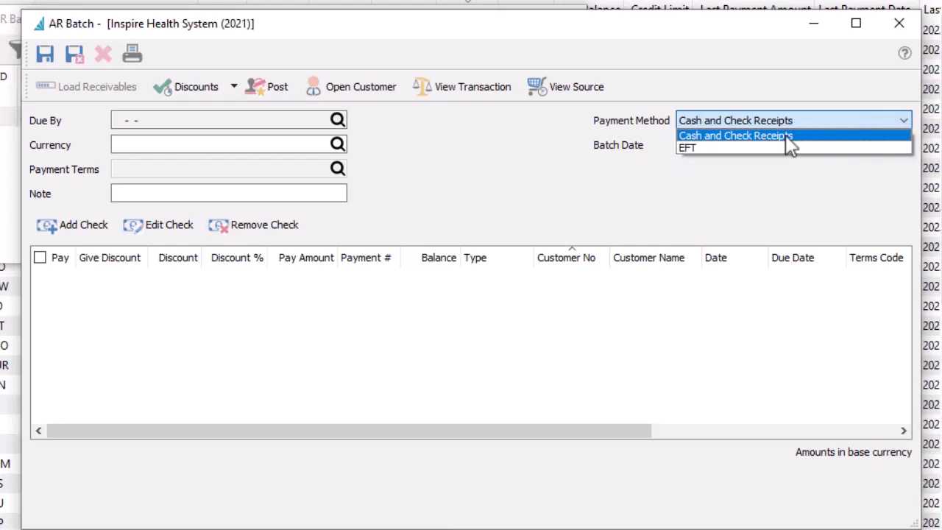
left_click(785, 134)
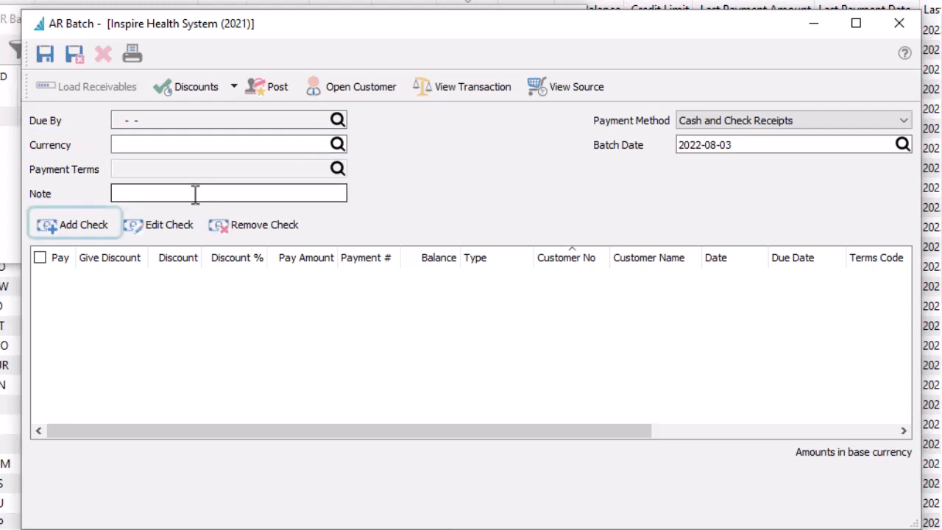
left_click(53, 234)
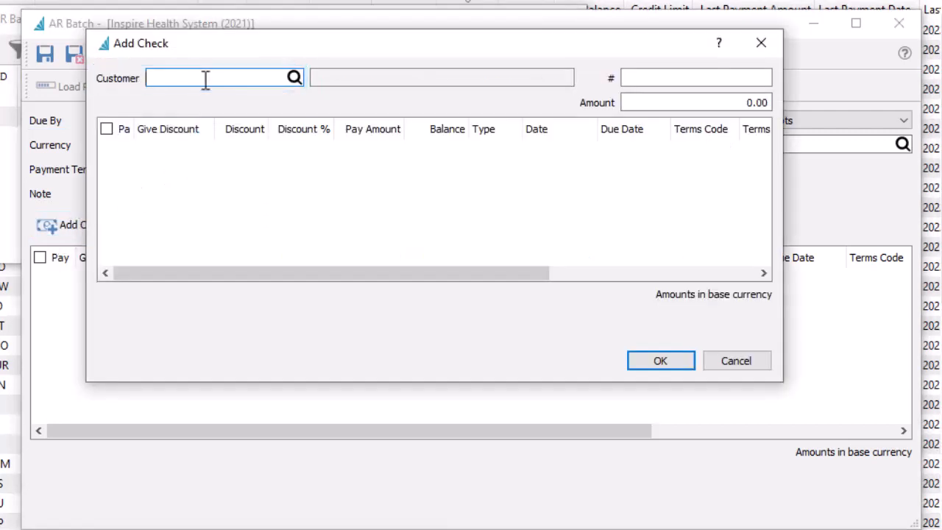
type("NAVIND")
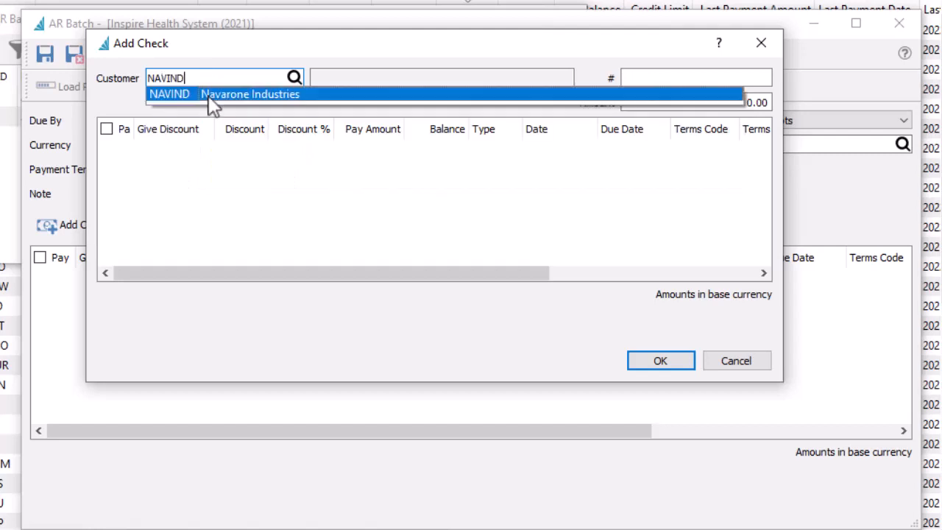
left_click(208, 95)
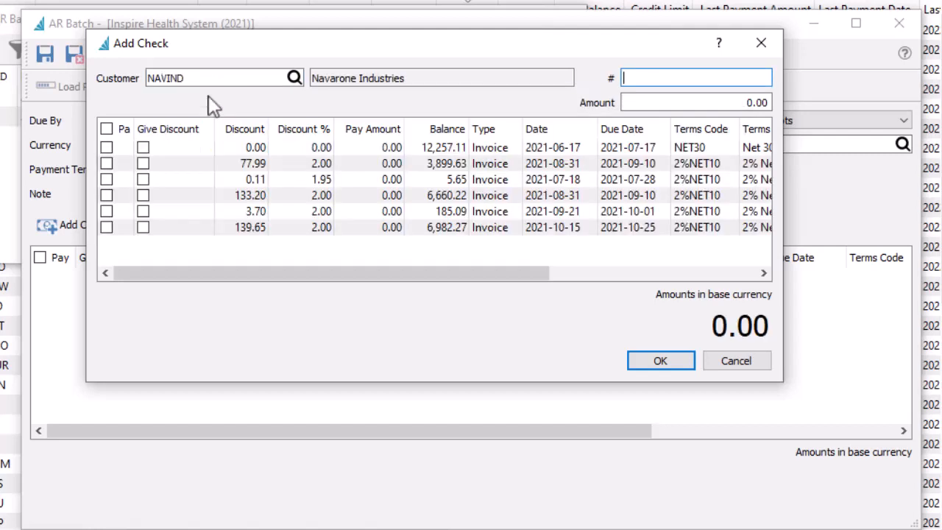
Enter check number 2434 and a check amount of 13551.03.
type("2434")
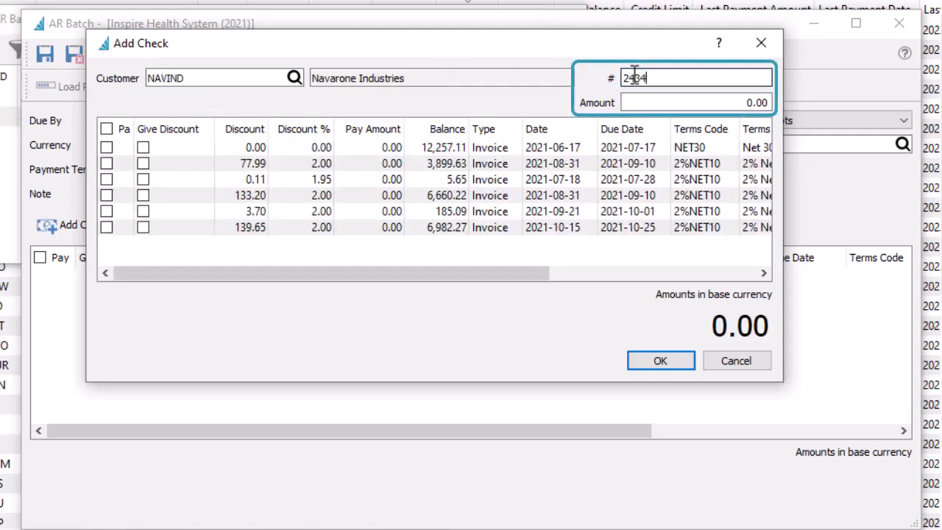
left_click(631, 101)
type("13551.03")
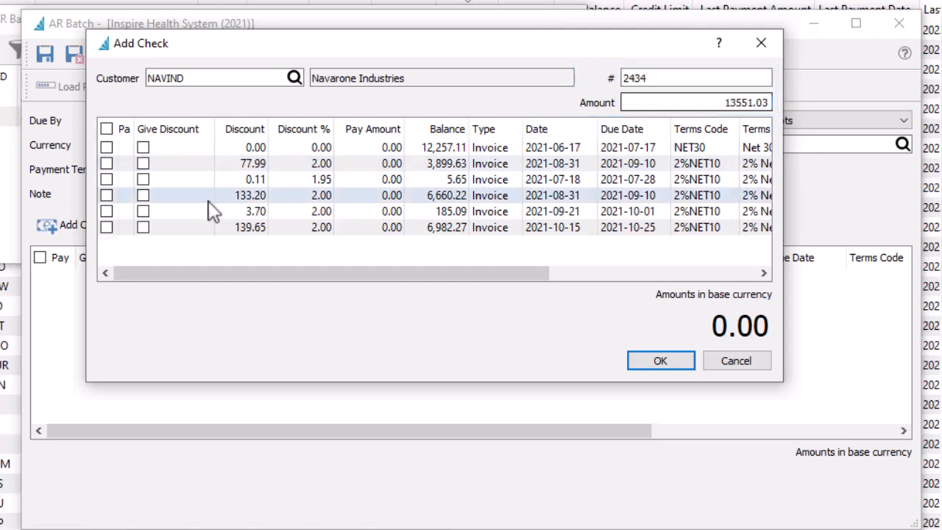
Mark the three invoices dated 2021-08-31, 2021-09-21 and 2021-10-15 for payment.
left_click(106, 195)
left_click(107, 212)
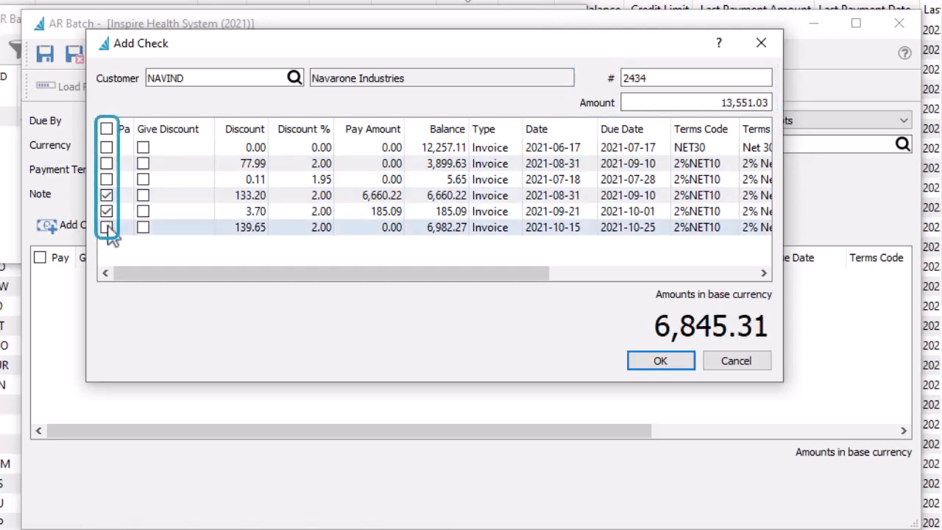
left_click(106, 227)
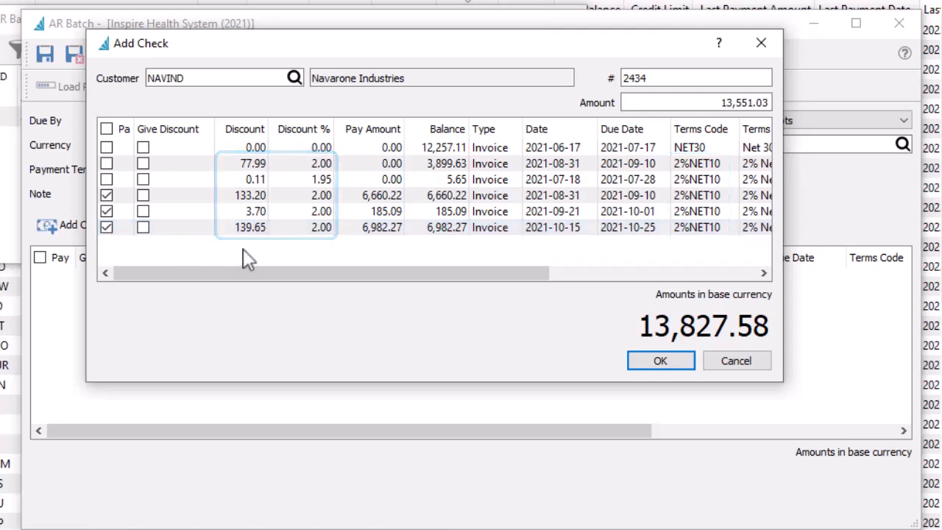
Give the discount on each of the three selected invoices.
left_click(143, 195)
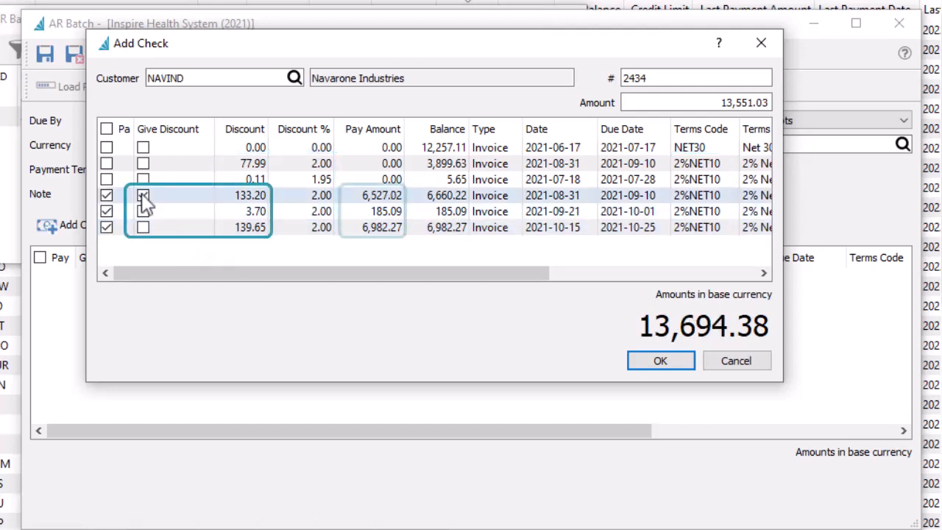
left_click(143, 212)
left_click(143, 228)
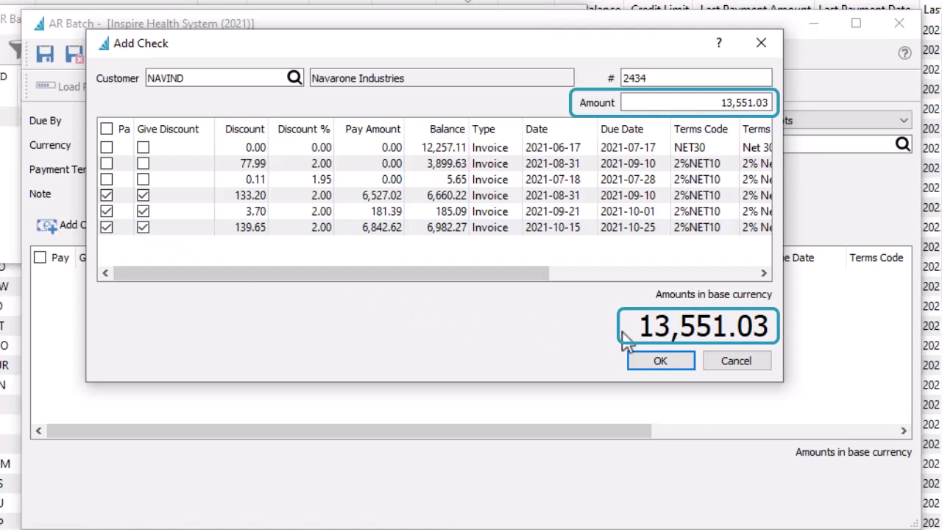
Confirm the check to add it to the batch, dismissing the error dialog.
left_click(651, 365)
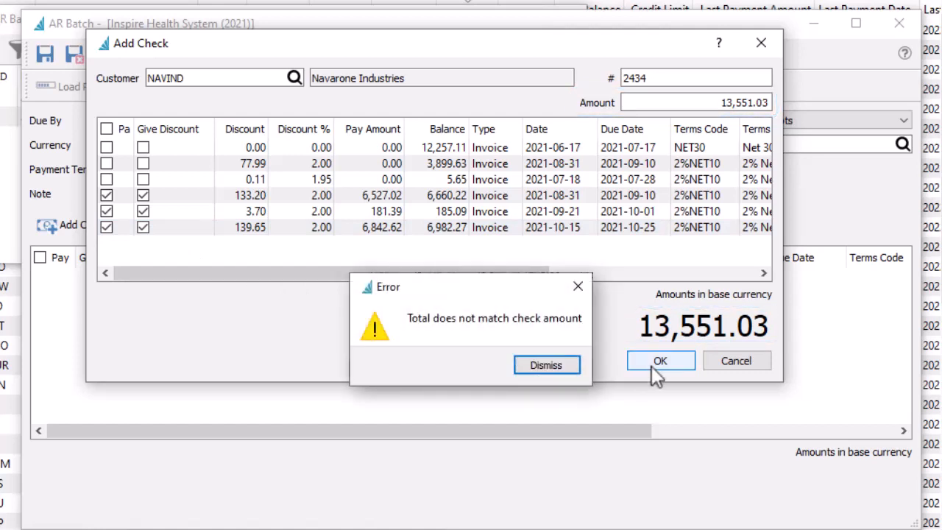
key("Return")
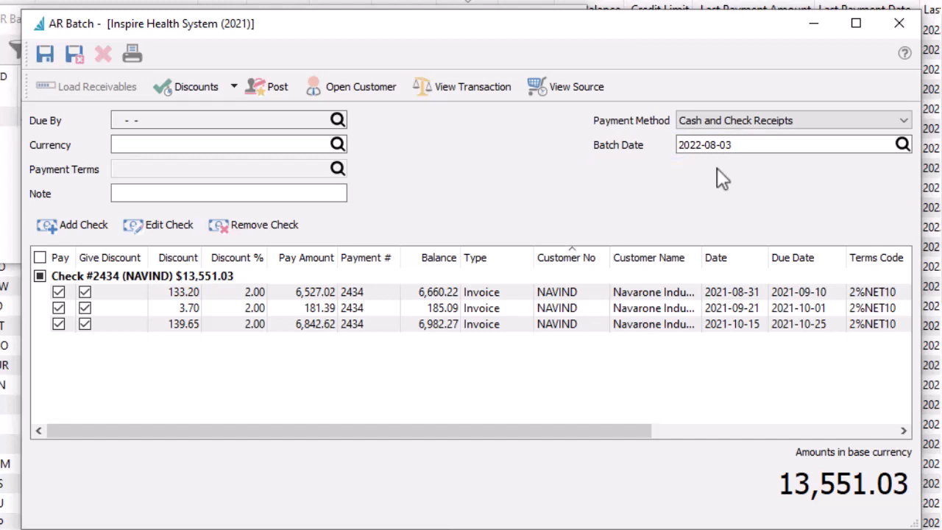
Review the batch discount options, then save and close the check batch.
left_click(234, 87)
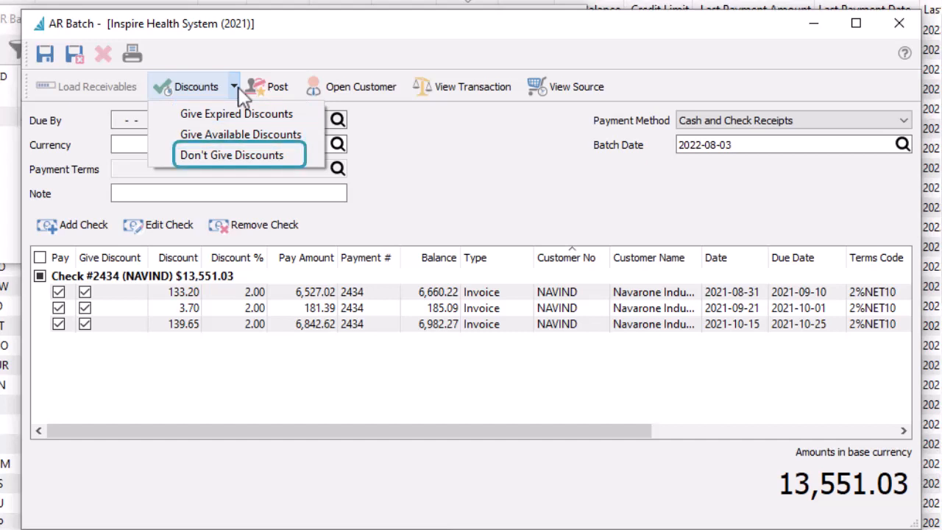
left_click(239, 89)
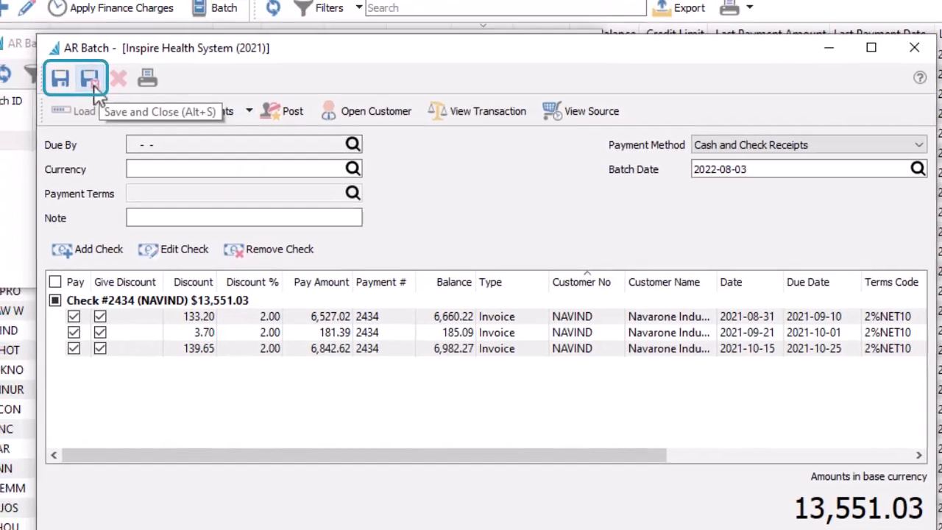
left_click(78, 63)
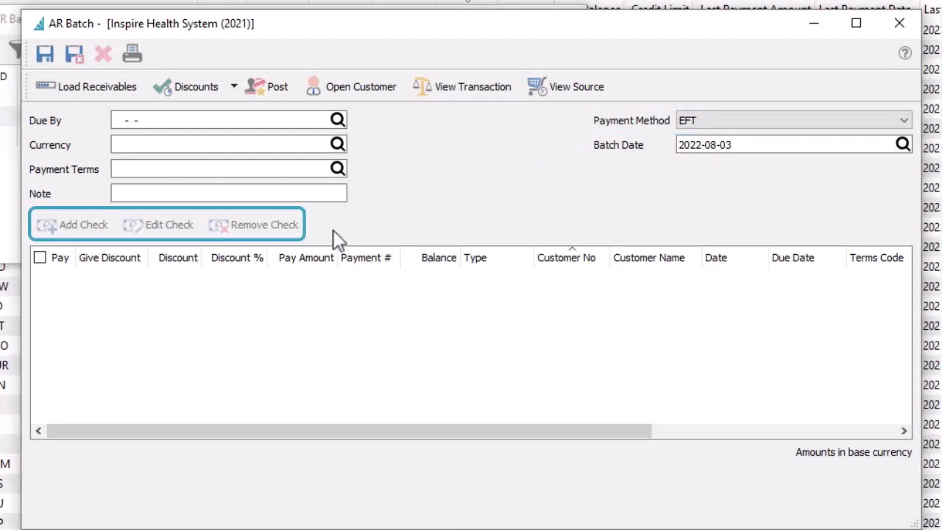
In a new EFT batch, load receivables due by 2021-08-31.
left_click(112, 100)
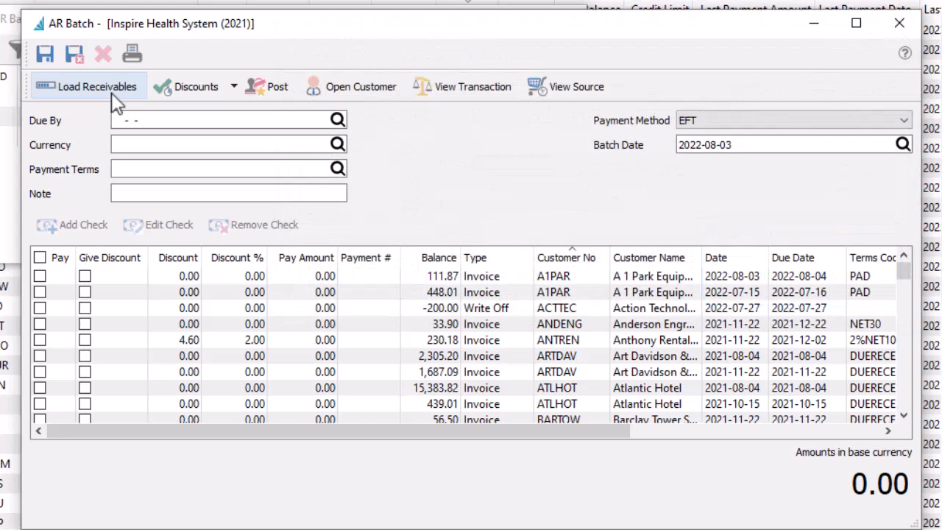
left_click(171, 120)
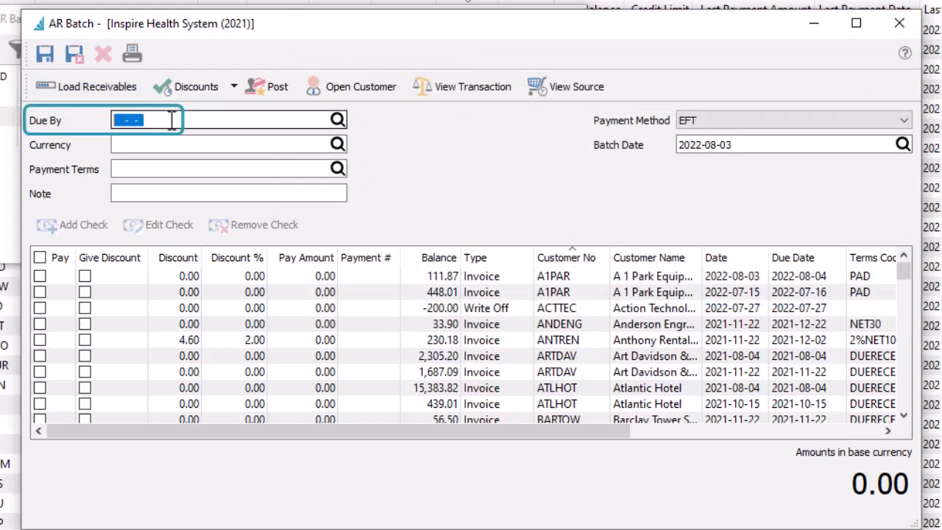
type("20210831")
key("Tab")
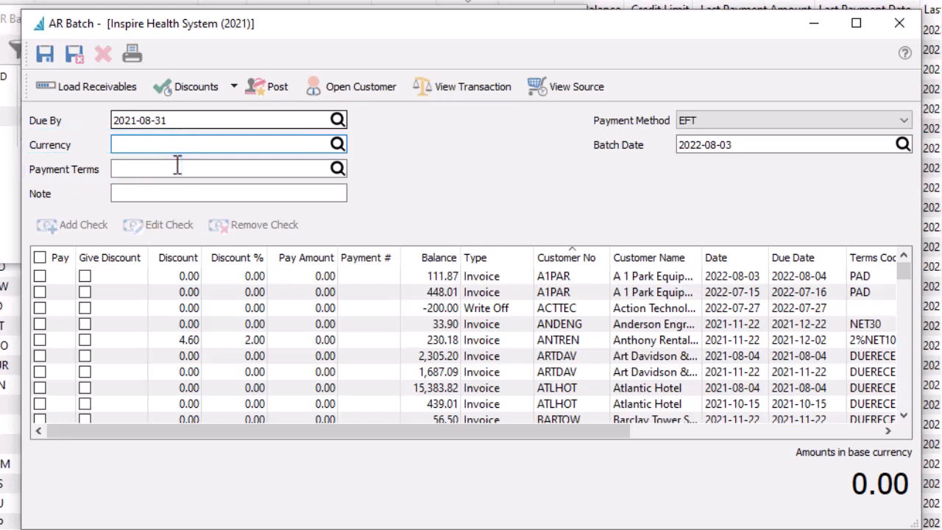
left_click(113, 87)
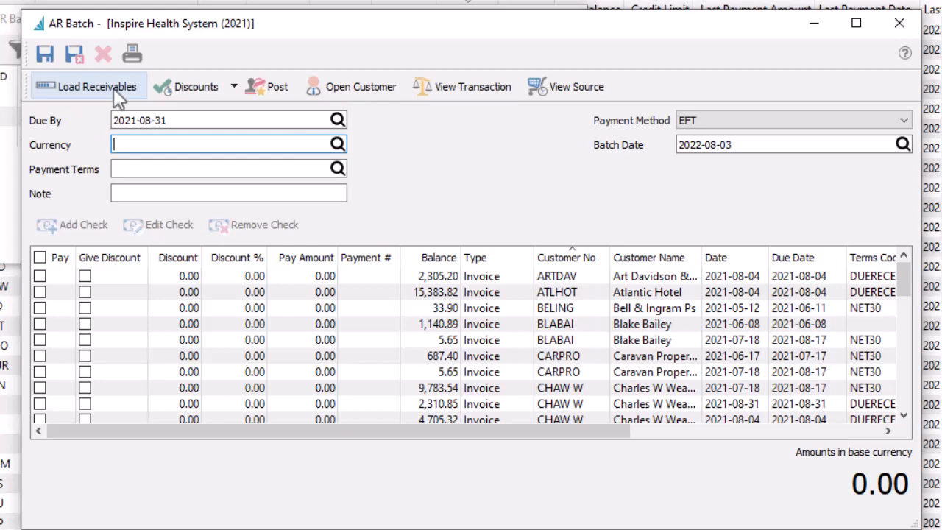
Mark all loaded receivables for payment except the Atlantic Hotel invoice.
left_click(41, 292)
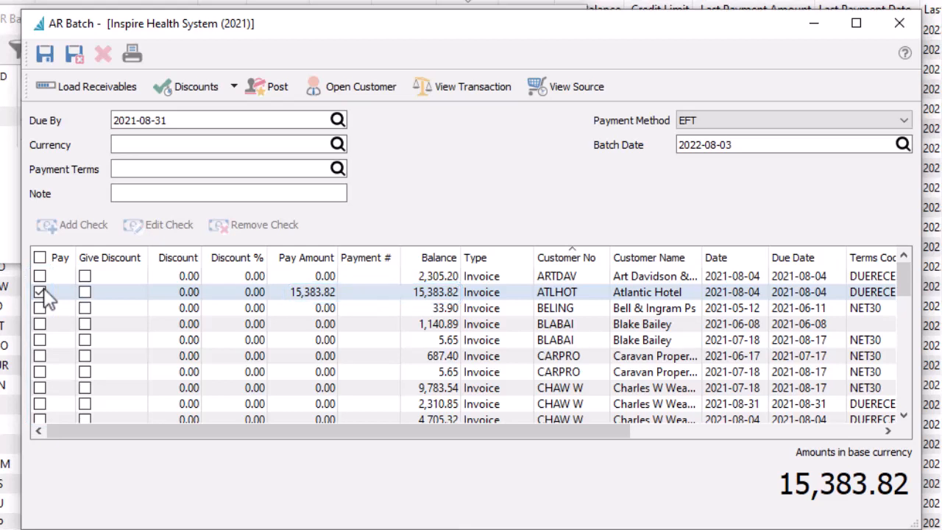
left_click(40, 258)
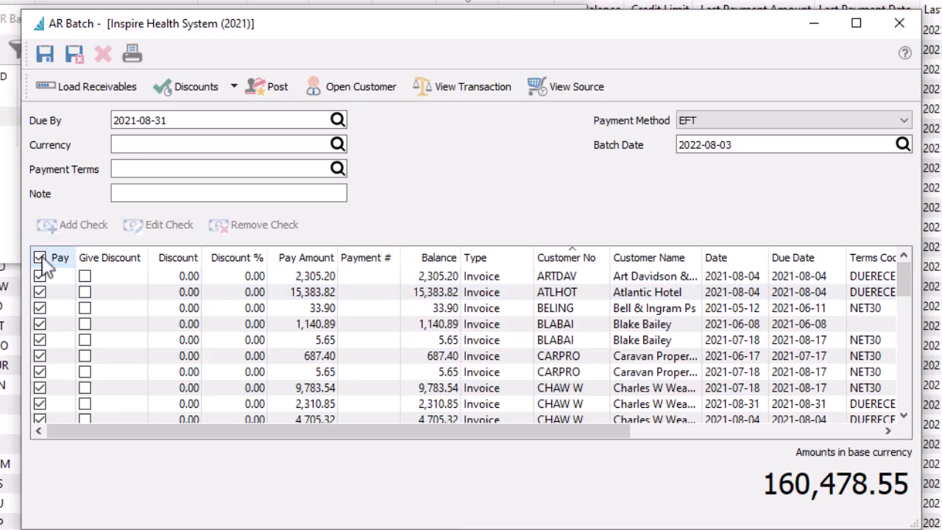
left_click(41, 291)
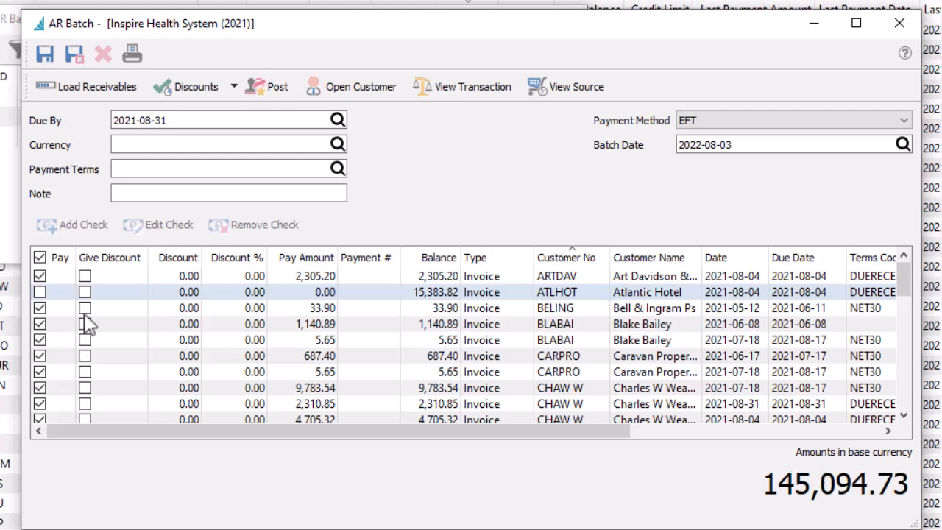
Set the pay amount of the Lynn Distributors invoice dated 2021-08-04 to 100 and give the discount on the Pehlman invoice.
scroll(95, 324, "down", 10)
left_click(276, 294)
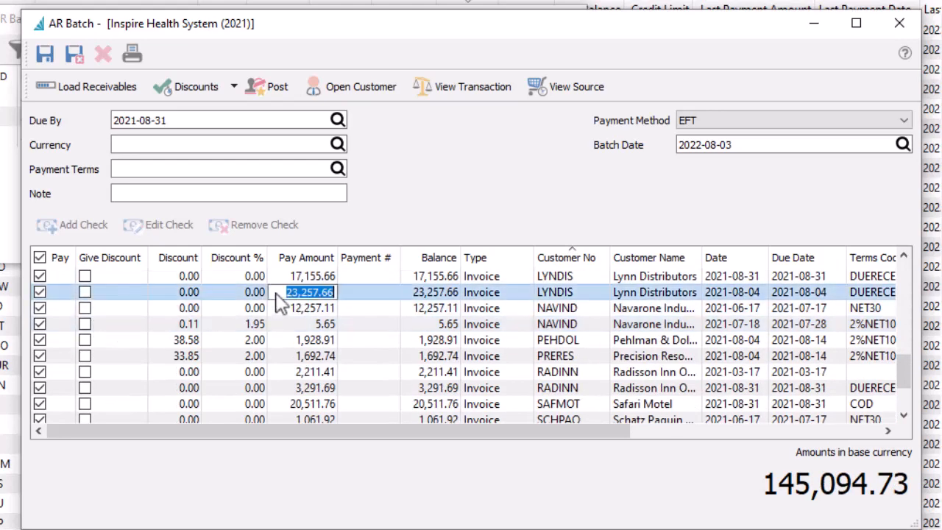
type("100")
key("Tab")
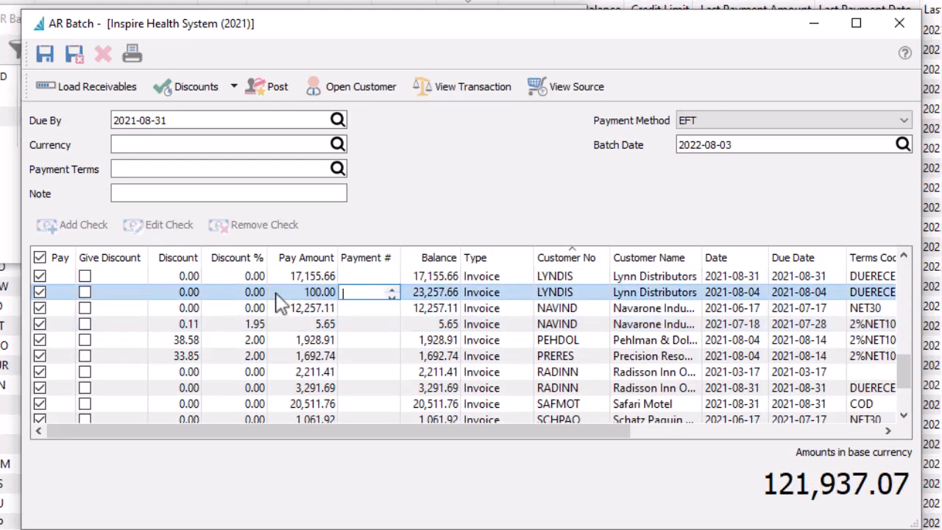
left_click(84, 339)
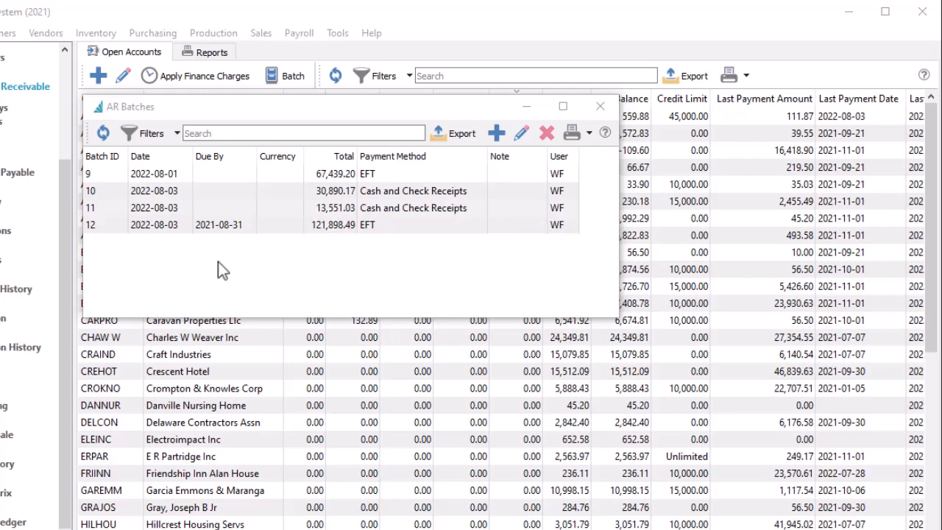
Open batch 11 and post its payments.
double_click(219, 207)
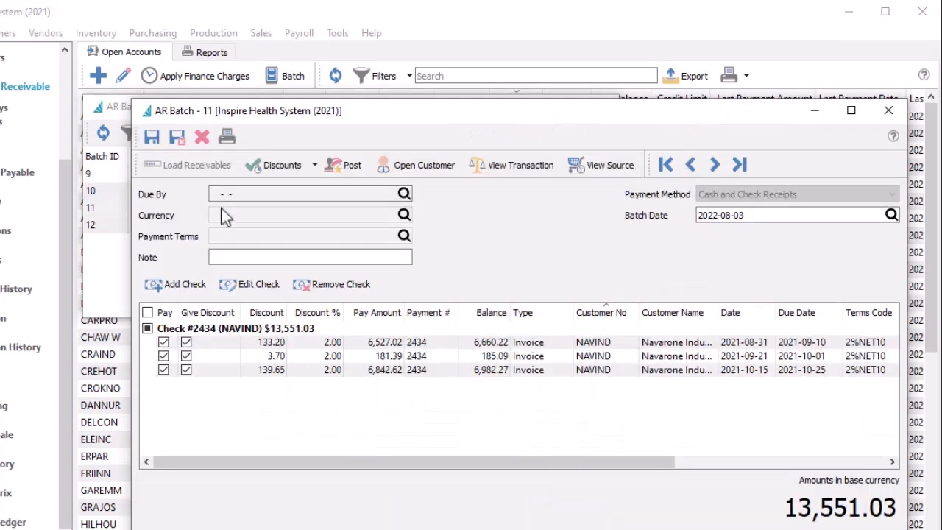
left_click(345, 170)
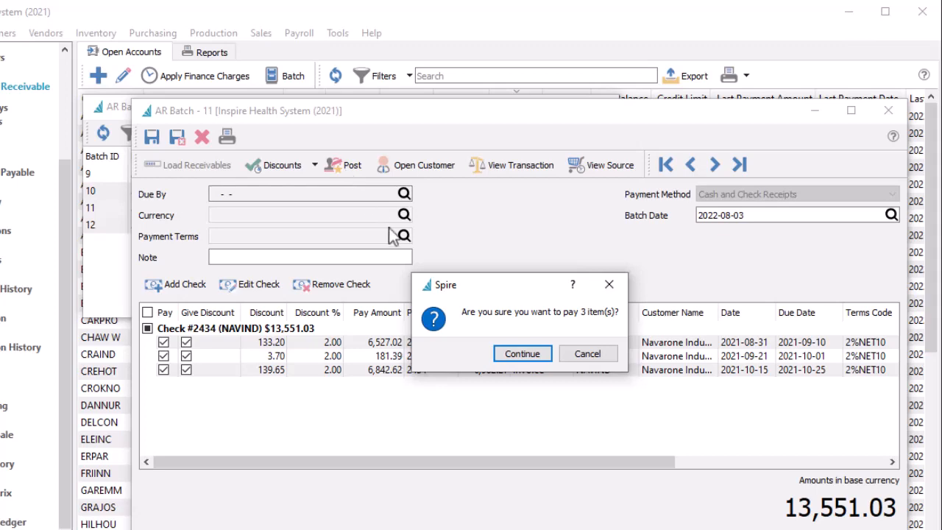
left_click(507, 354)
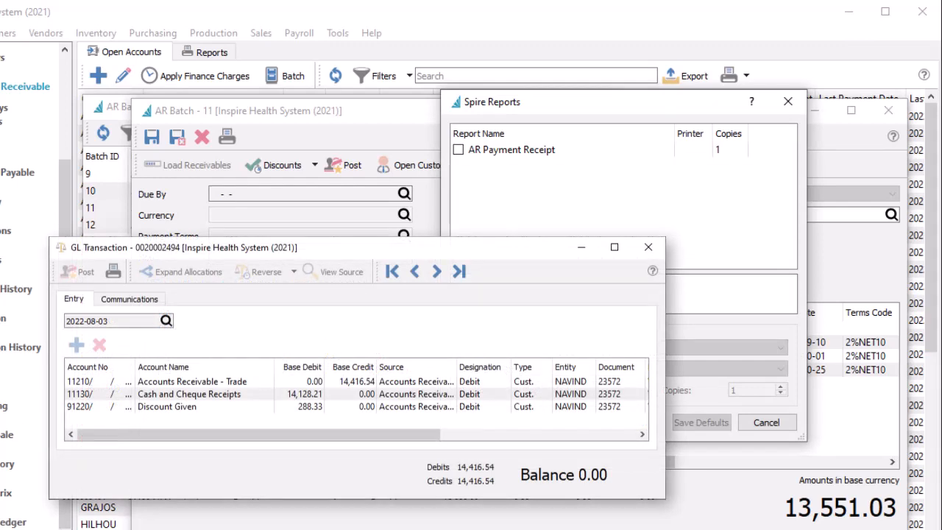
Transfer the posted payments from Cash Receipts to the bank account, skipping the report printing.
key("Escape")
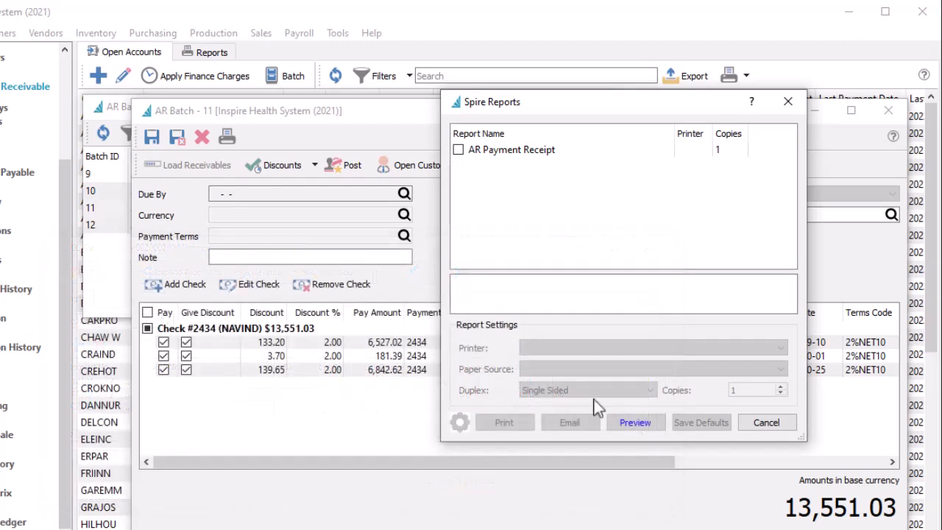
left_click(765, 423)
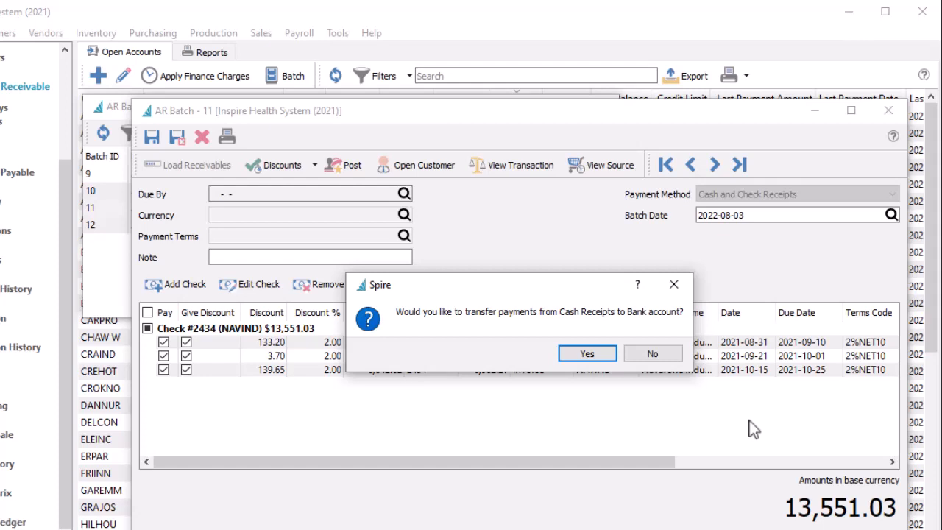
left_click(596, 359)
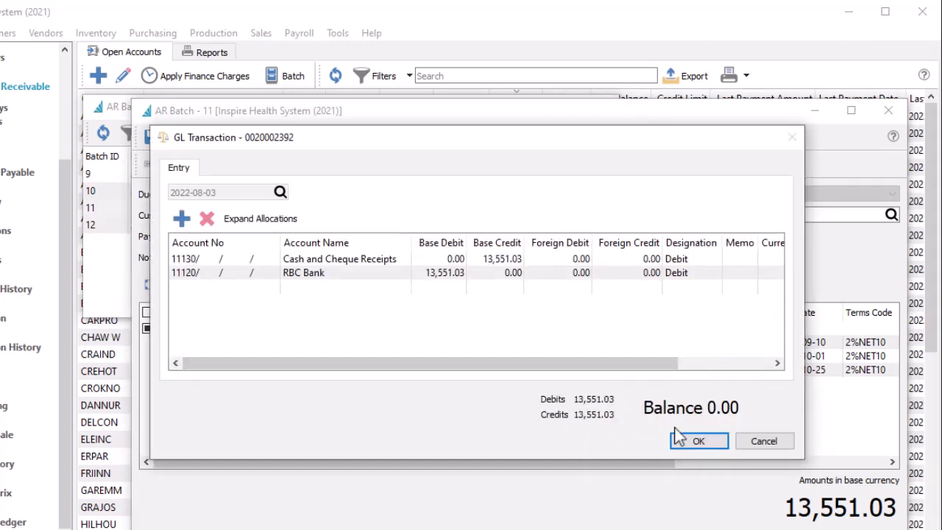
left_click(688, 440)
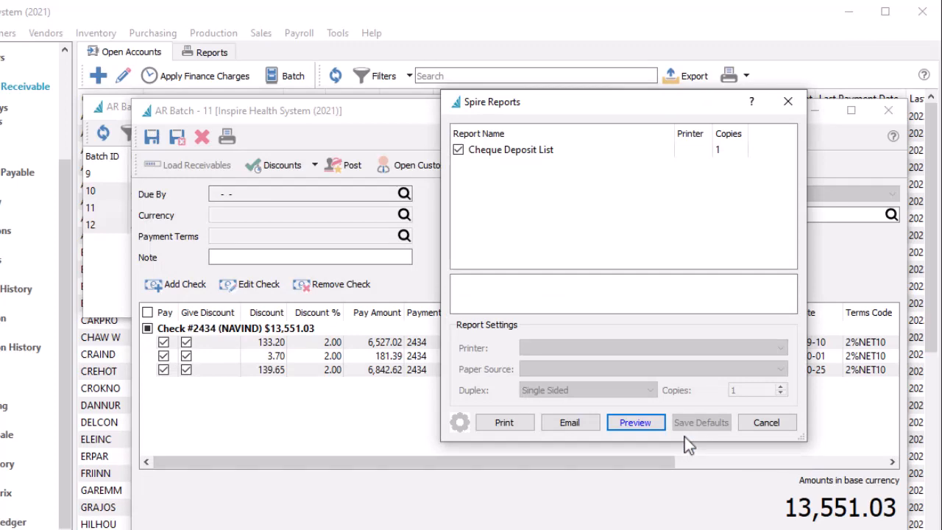
left_click(745, 425)
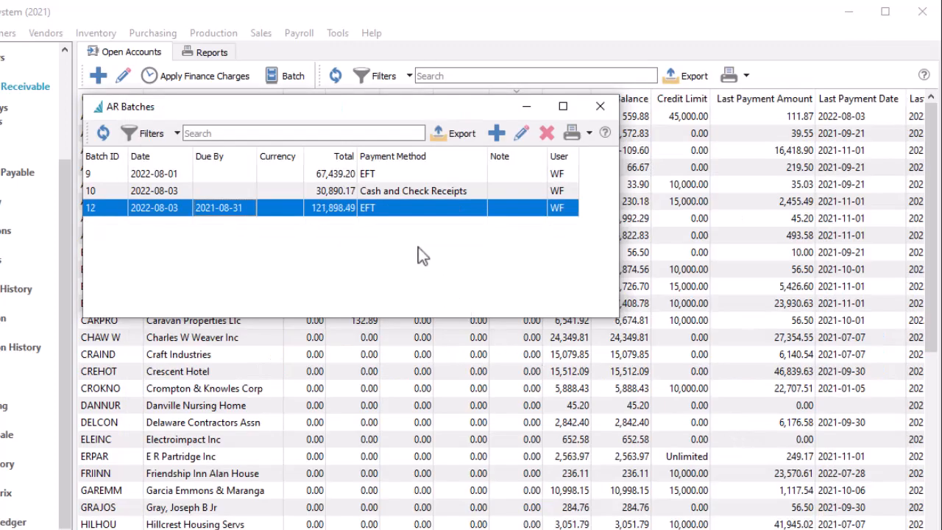
Open EFT batch 12 and post its payments using the RBC CAD CPA005 EFT settings, saving the bank file as 0049.
double_click(408, 208)
left_click(359, 171)
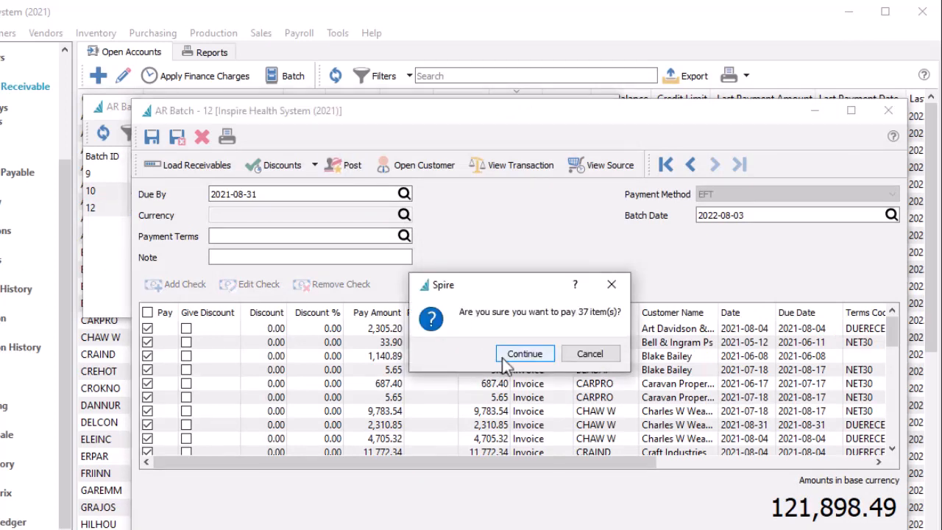
left_click(505, 361)
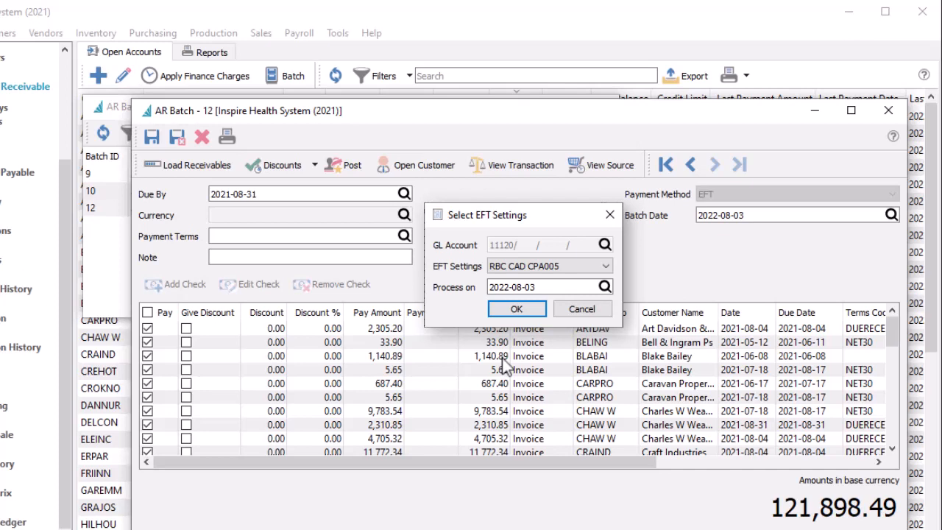
key("Return")
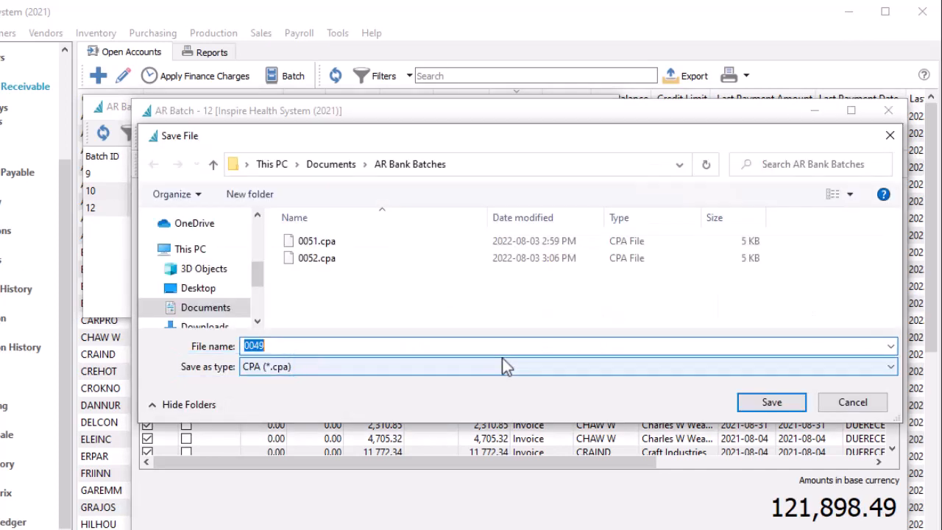
left_click(745, 397)
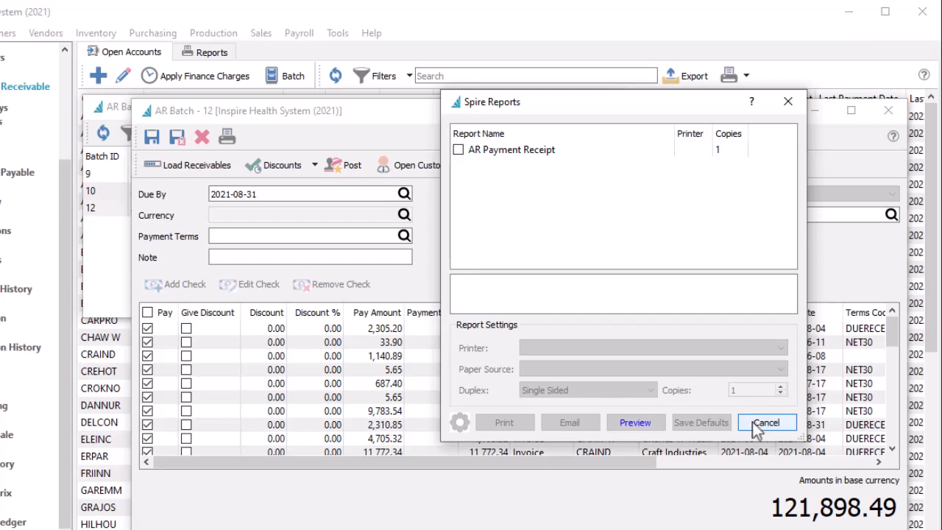
Skip the receipt printing and transfer the posted EFT payments from EFT Clearing to the bank account, accepting the GL entry.
left_click(762, 423)
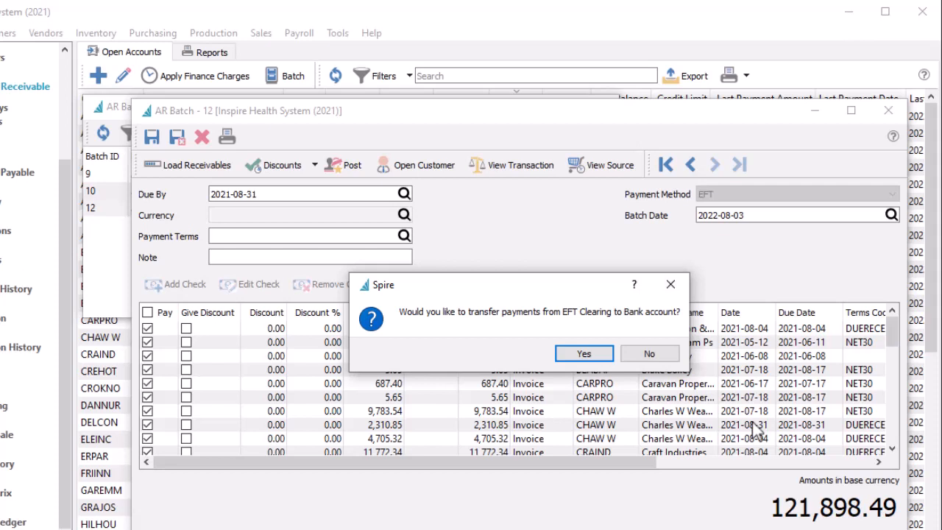
left_click(568, 358)
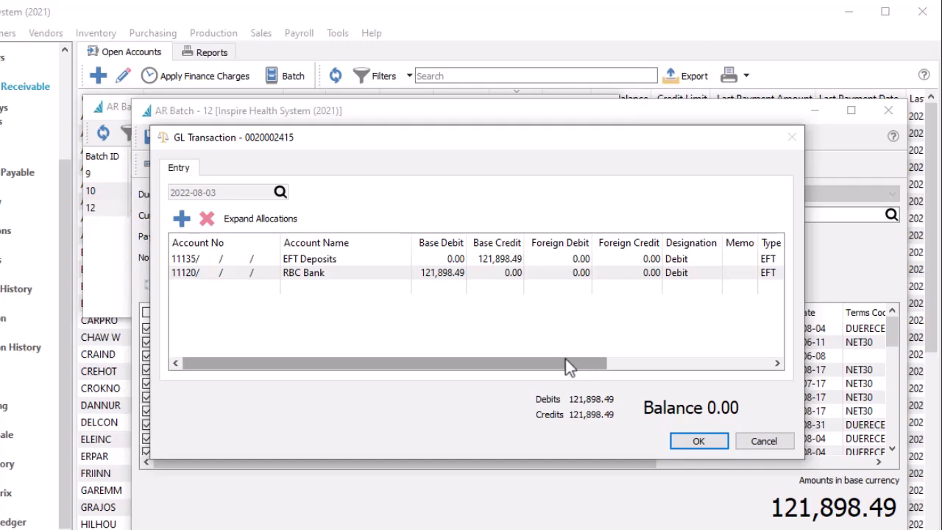
left_click(671, 440)
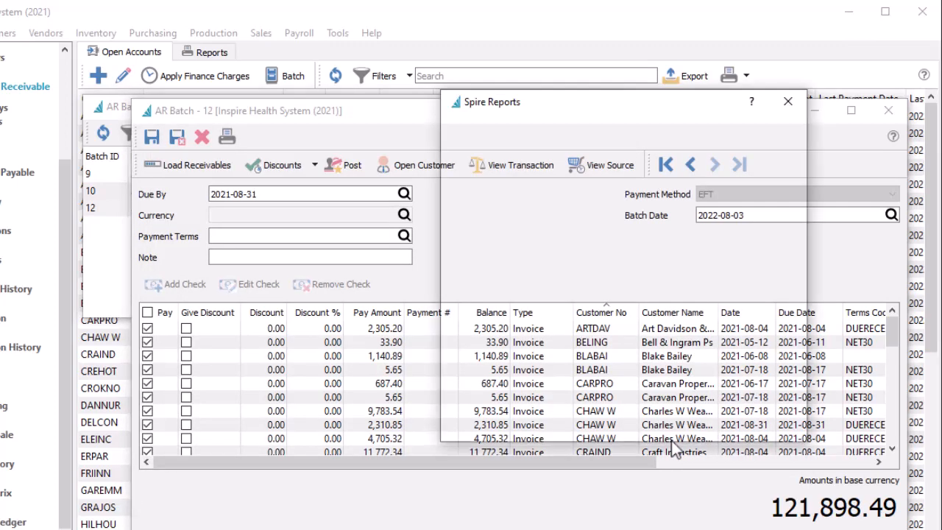
left_click(661, 430)
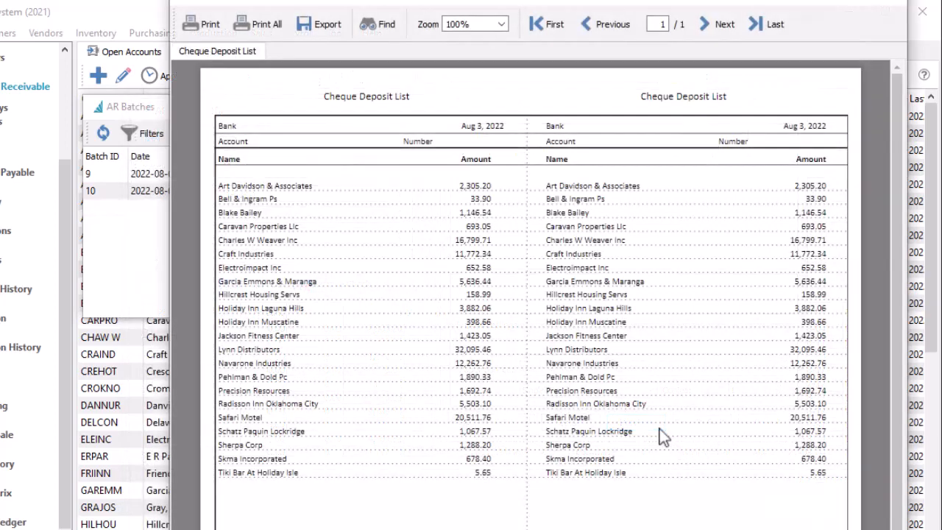